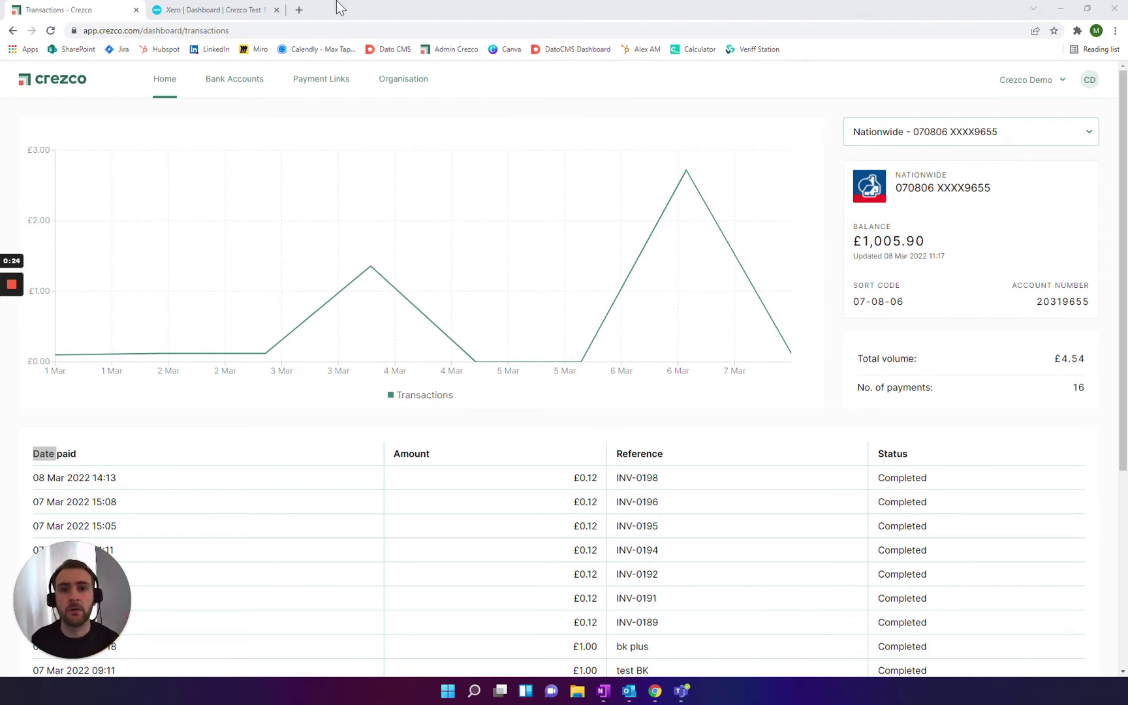
Step: Load Crezco's Xero App Store UK listing (apps.xero.com/uk/app/crezco) in a new tab
{"action": "left_click", "coordinate": [299, 10]}
{"action": "type", "text": "app"}
{"action": "key", "text": "Return"}
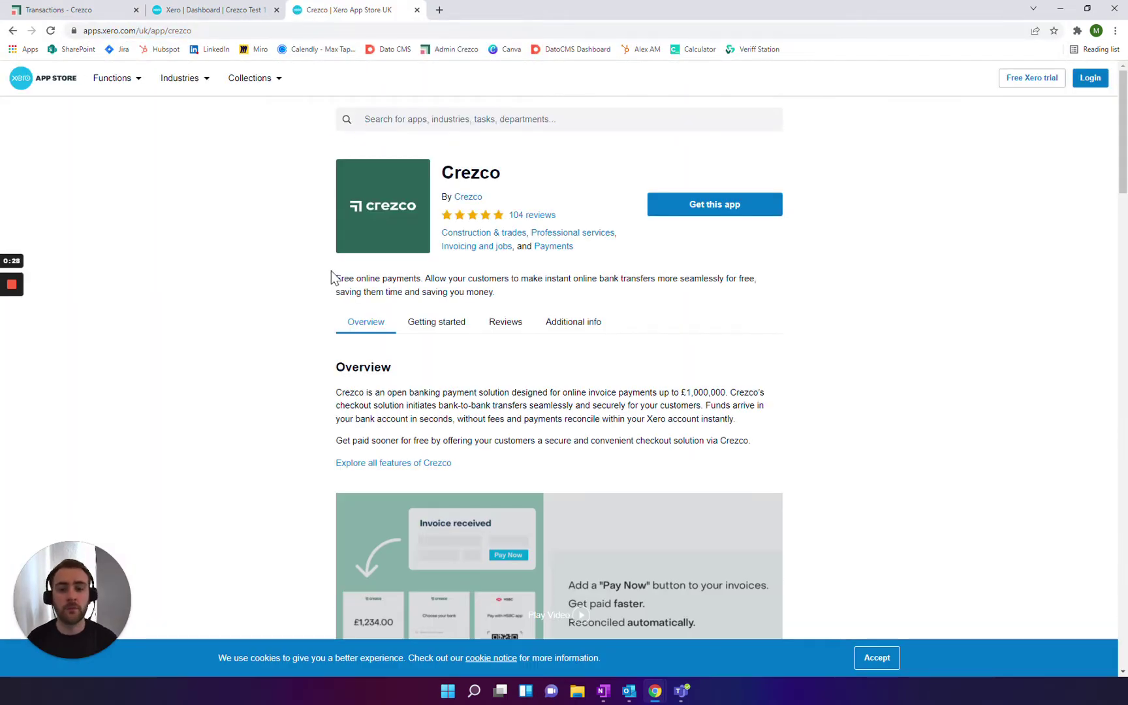
Step: Return to the 'Transactions - Crezco' dashboard tab
{"action": "left_click", "coordinate": [121, 9]}
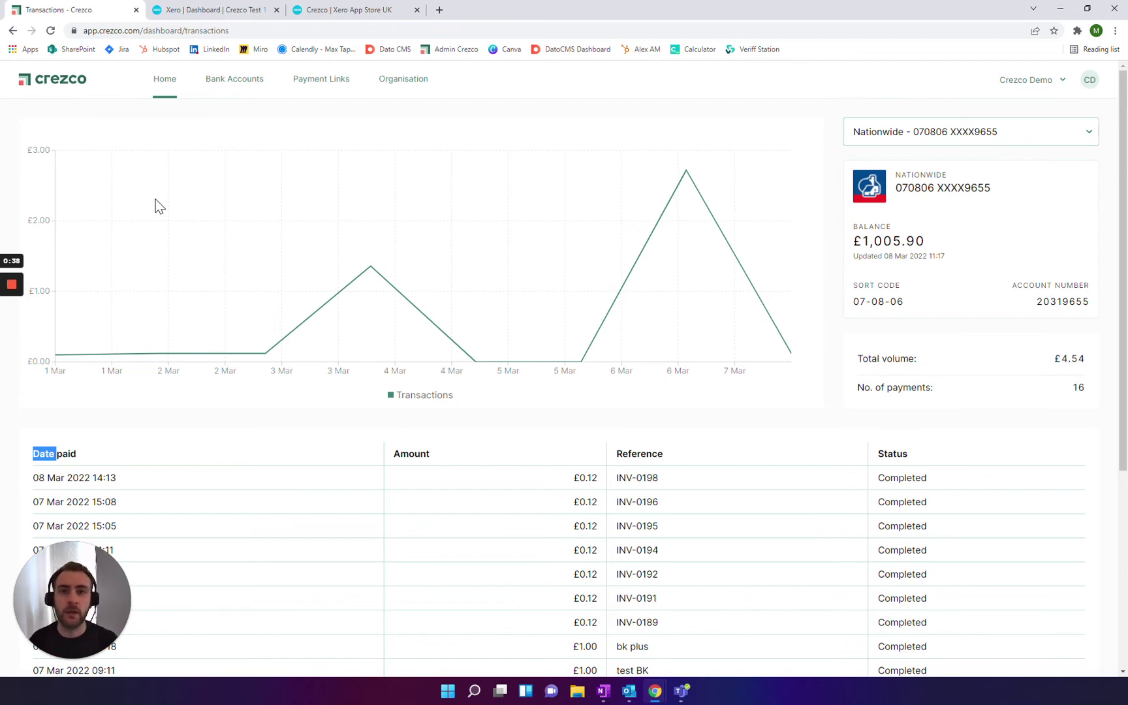
Step: Go via Bank Accounts and Organisation to the Integrations page listing Xero and QuickBooks
{"action": "left_click", "coordinate": [233, 79]}
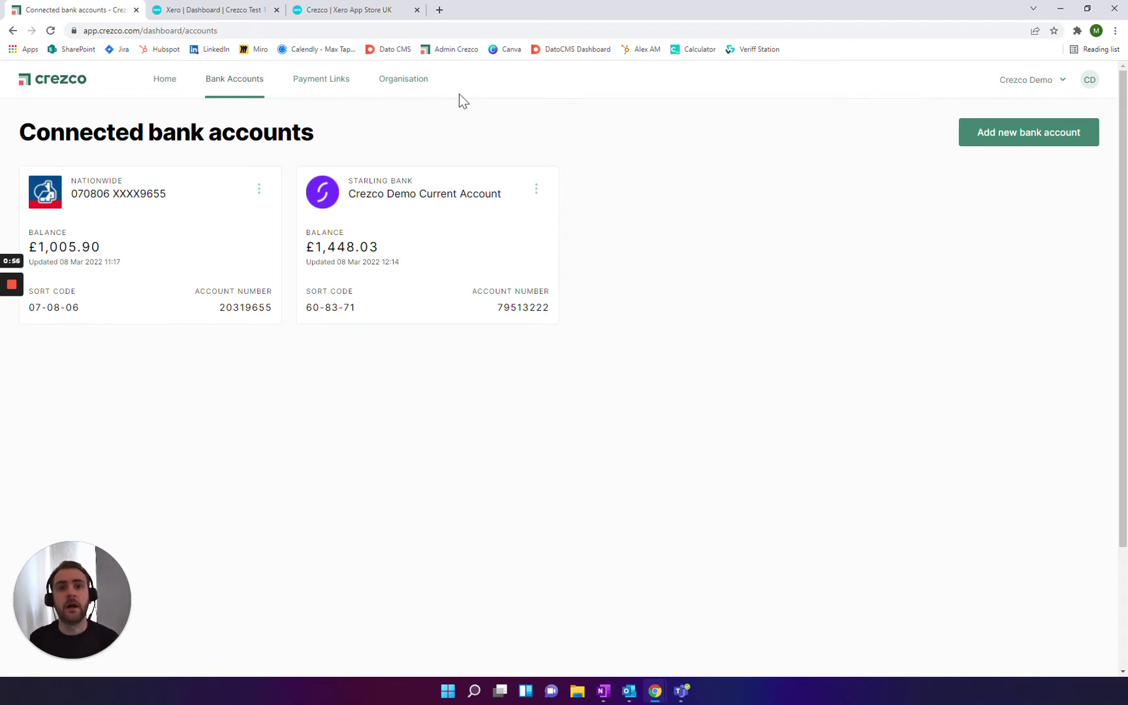
{"action": "left_click", "coordinate": [417, 82]}
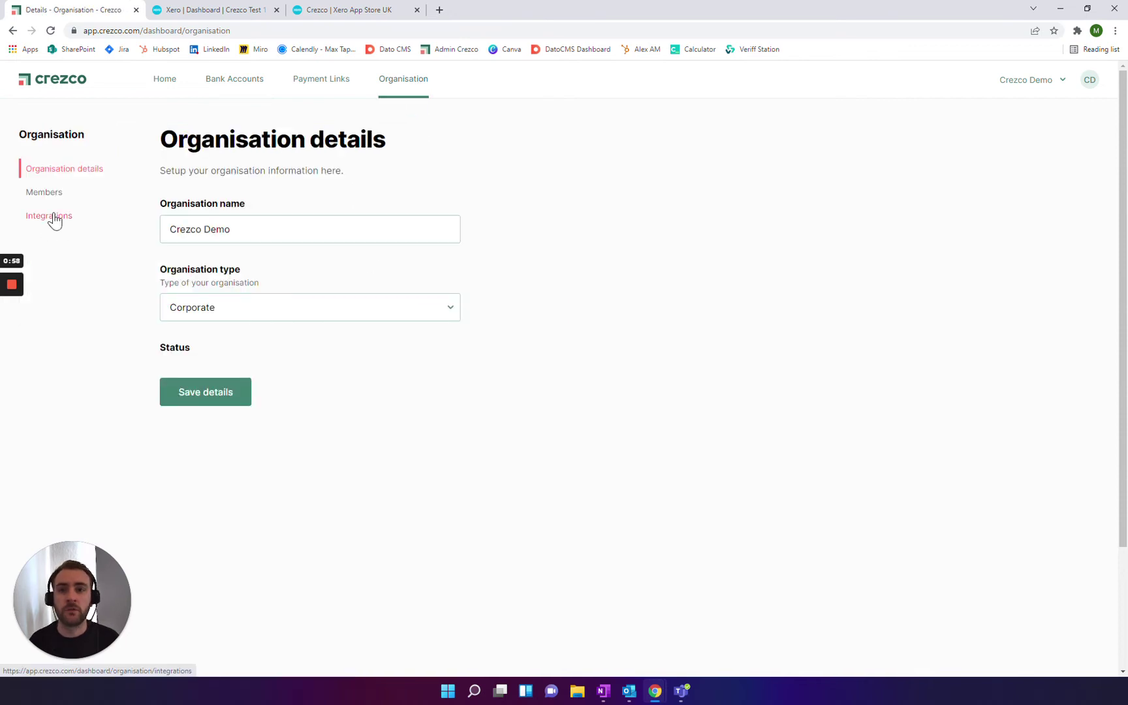
{"action": "left_click", "coordinate": [49, 216]}
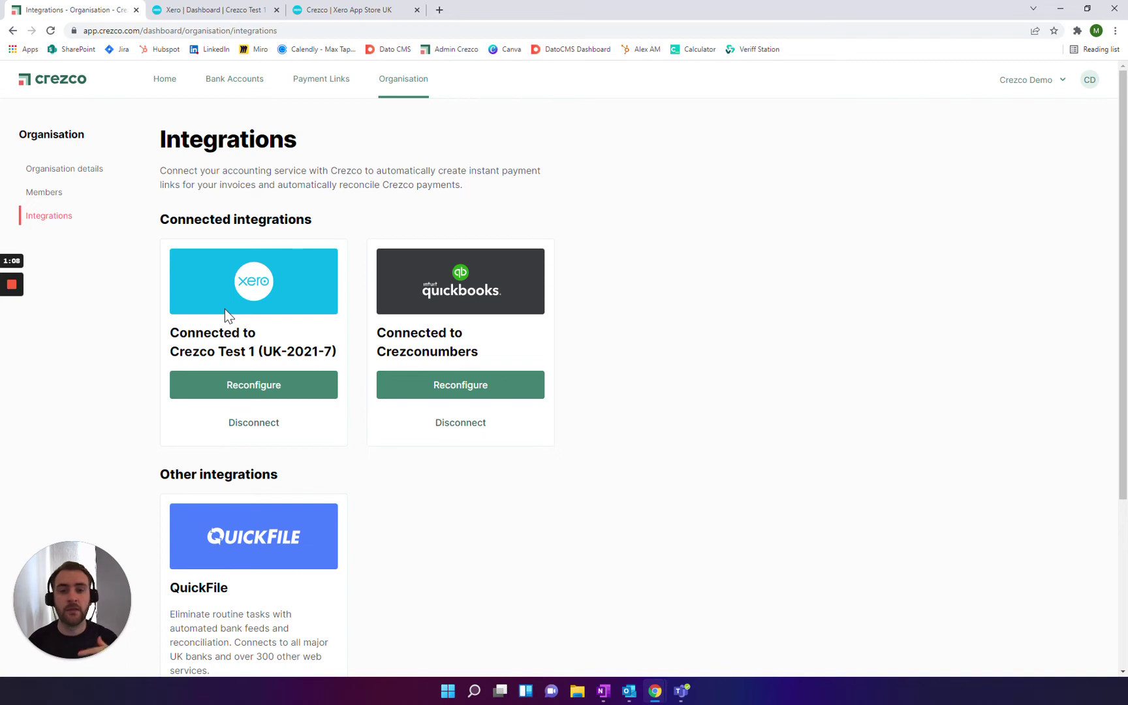
Step: Reconfigure Xero to collect into Nationwide with the matched Xero account and all branding themes
{"action": "left_click", "coordinate": [265, 385]}
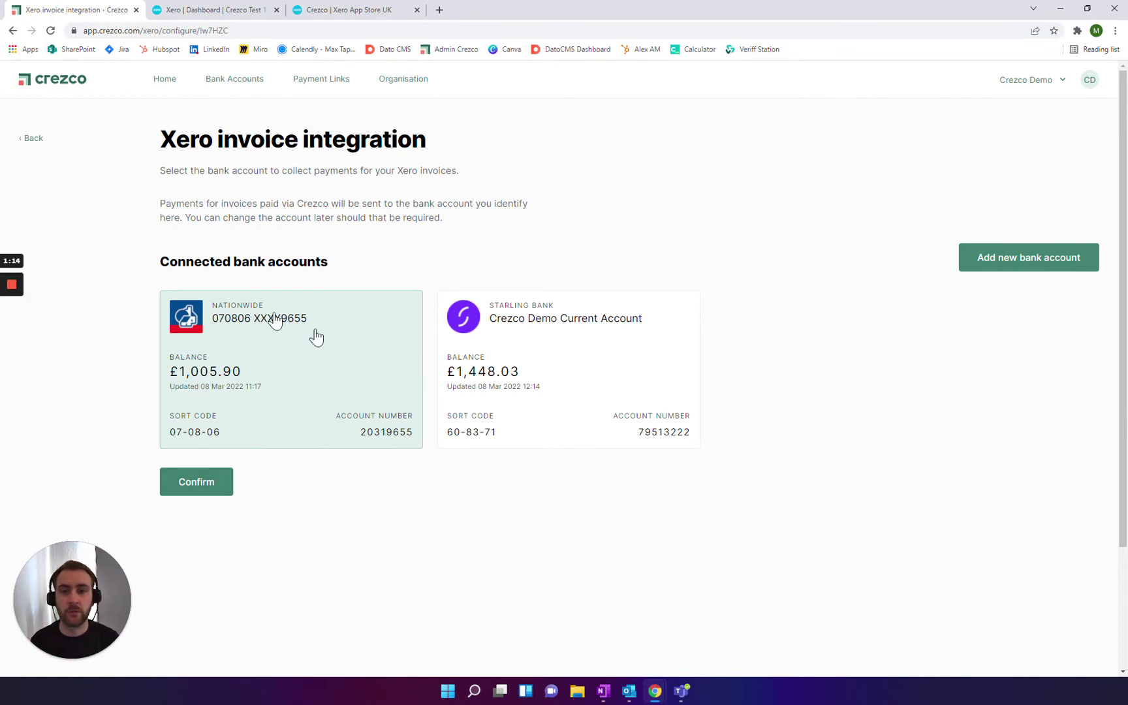
{"action": "left_click", "coordinate": [212, 486]}
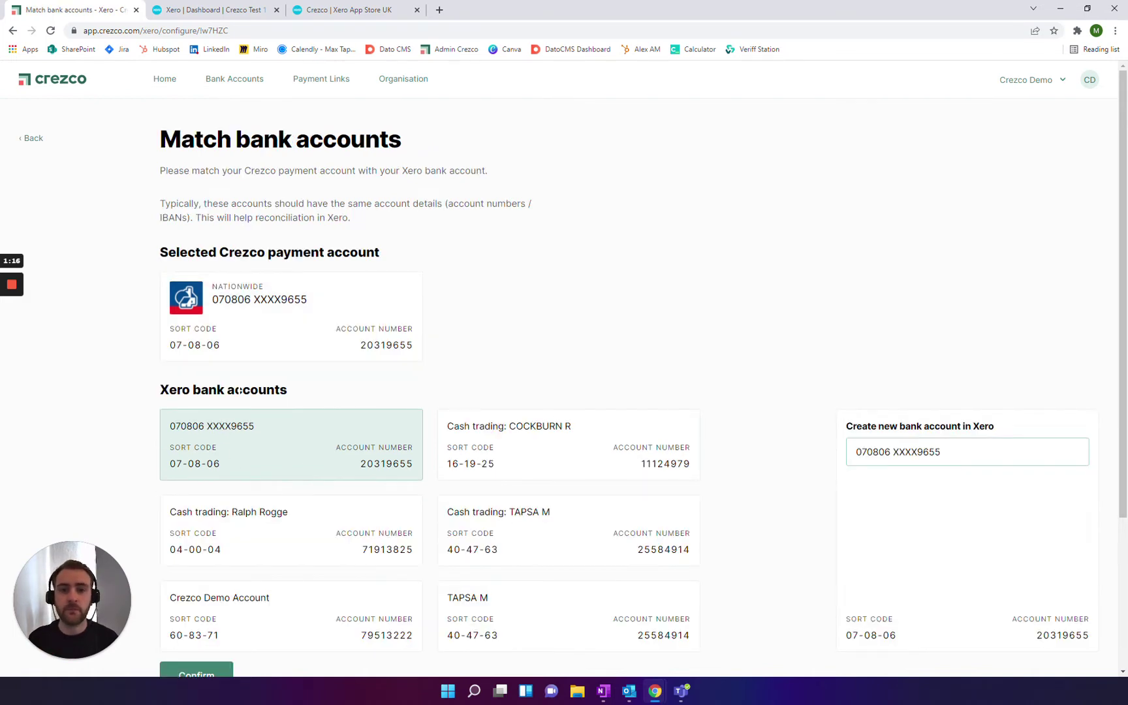
{"action": "scroll", "coordinate": [179, 357], "scroll_direction": "down", "scroll_amount": 2}
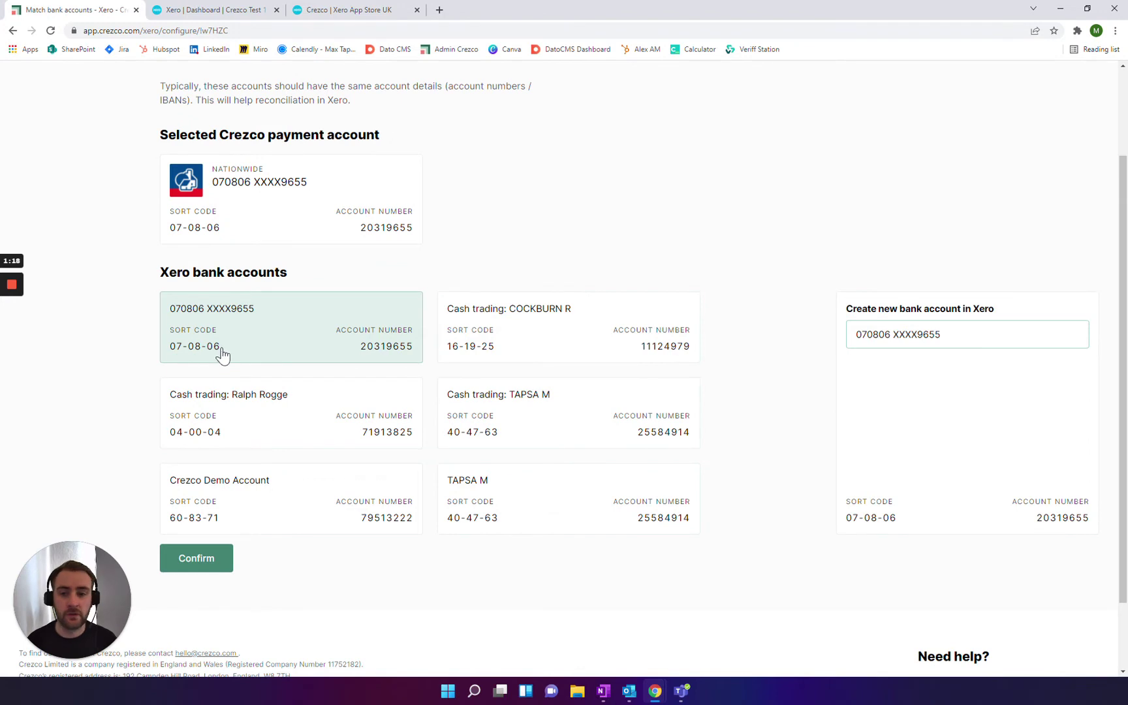
{"action": "left_click", "coordinate": [199, 556]}
{"action": "scroll", "coordinate": [294, 333], "scroll_direction": "up", "scroll_amount": 2}
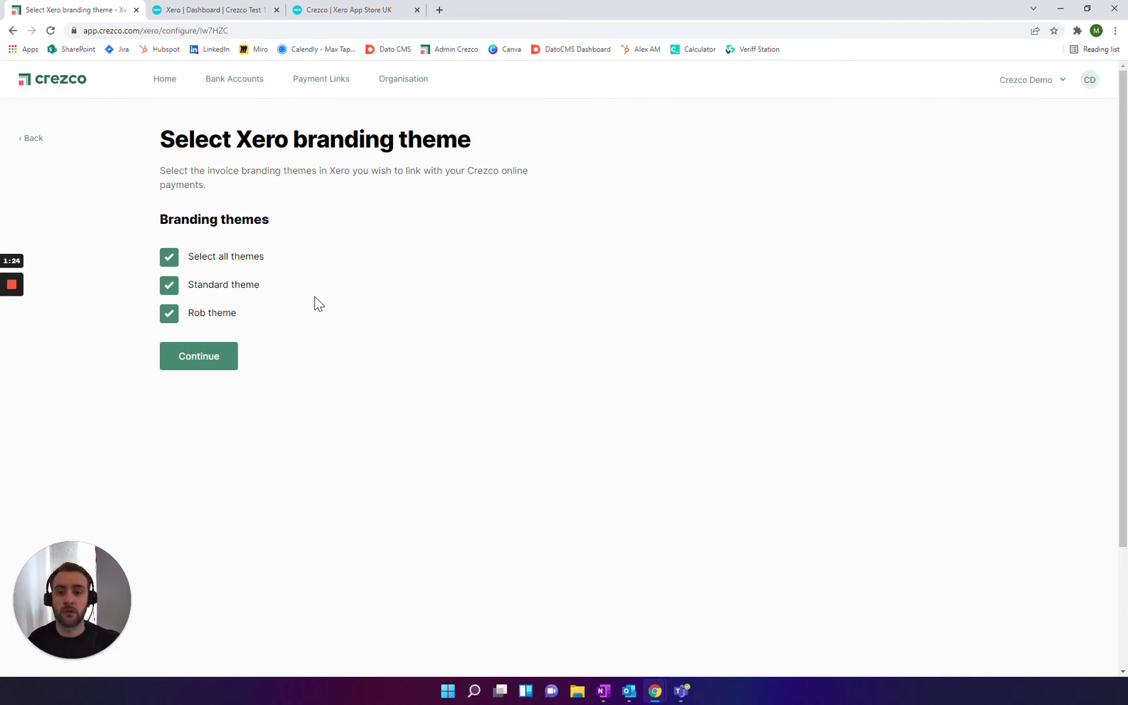
{"action": "left_click", "coordinate": [216, 362]}
{"action": "left_click", "coordinate": [195, 559]}
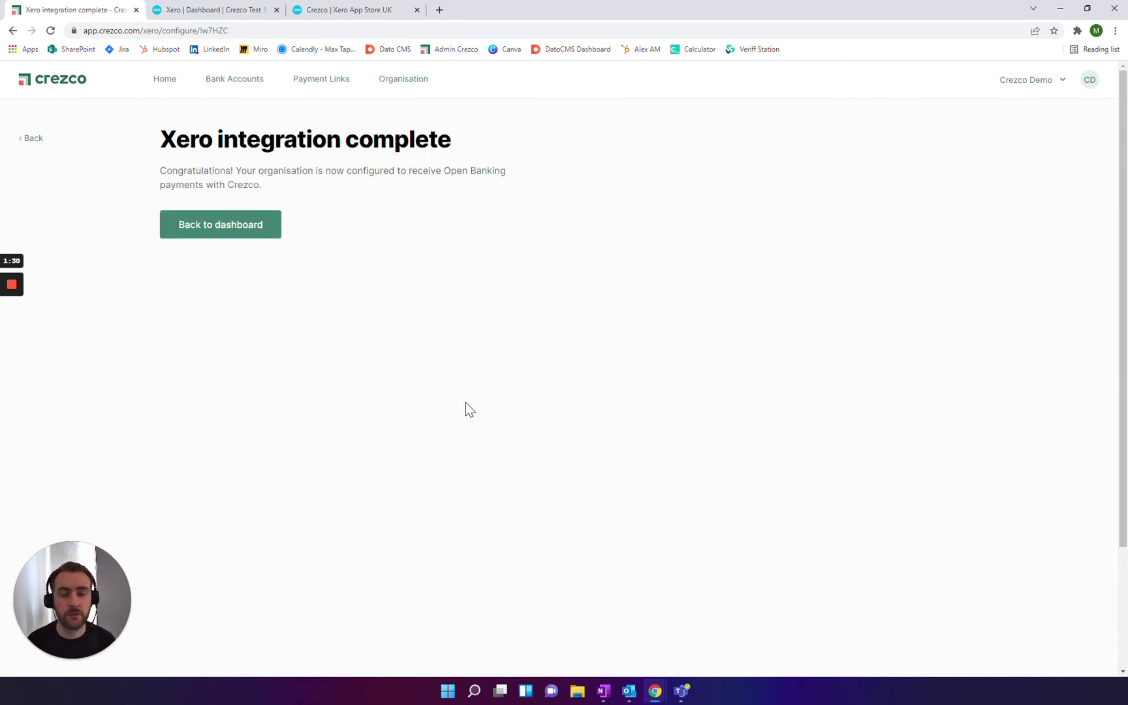
{"action": "left_click", "coordinate": [237, 224]}
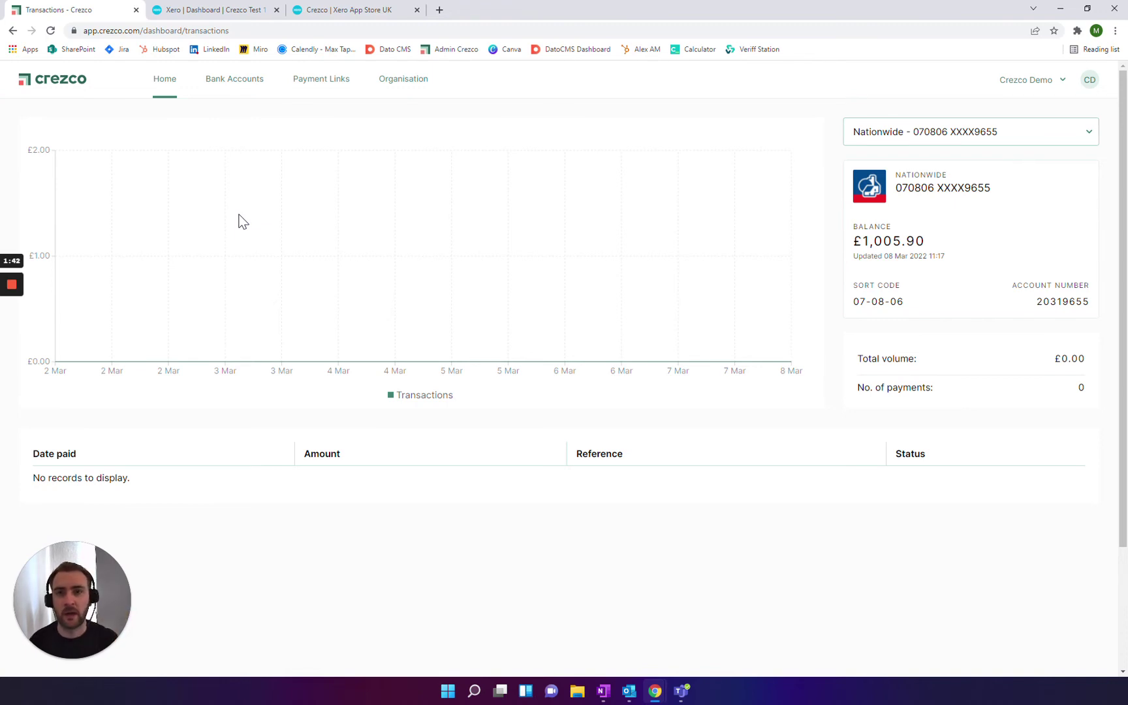
{"action": "left_click", "coordinate": [225, 11]}
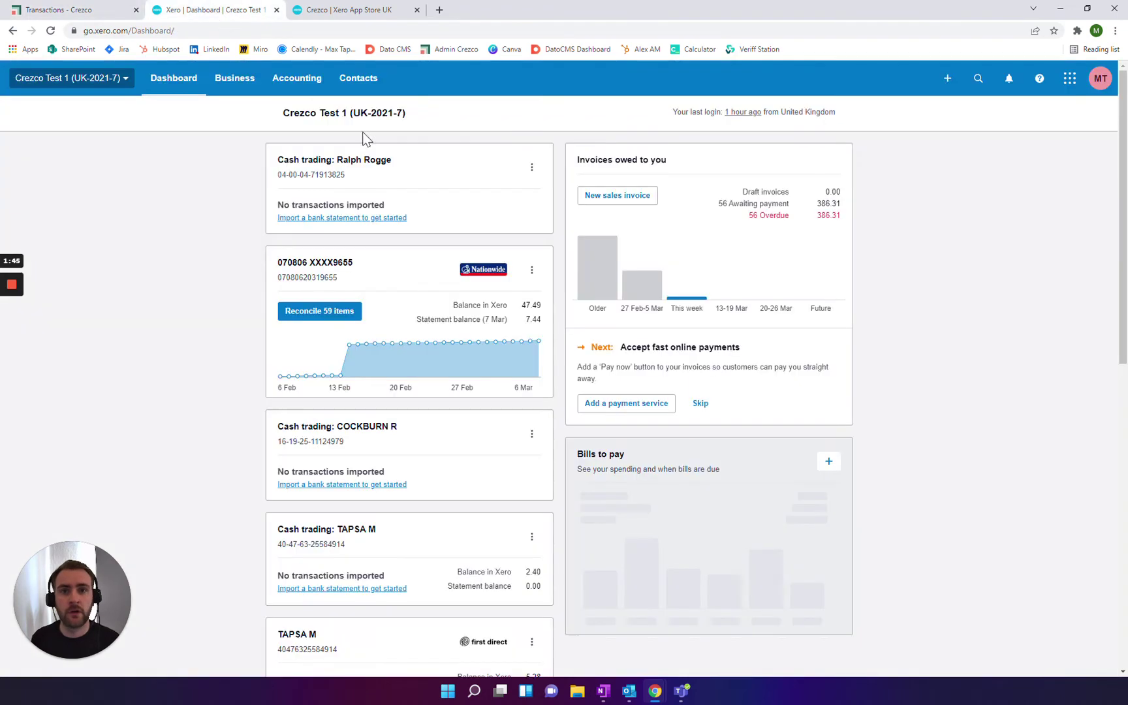
Step: Start a new sales invoice for the customer contact with a Shirt line described 'test'
{"action": "left_click", "coordinate": [948, 78]}
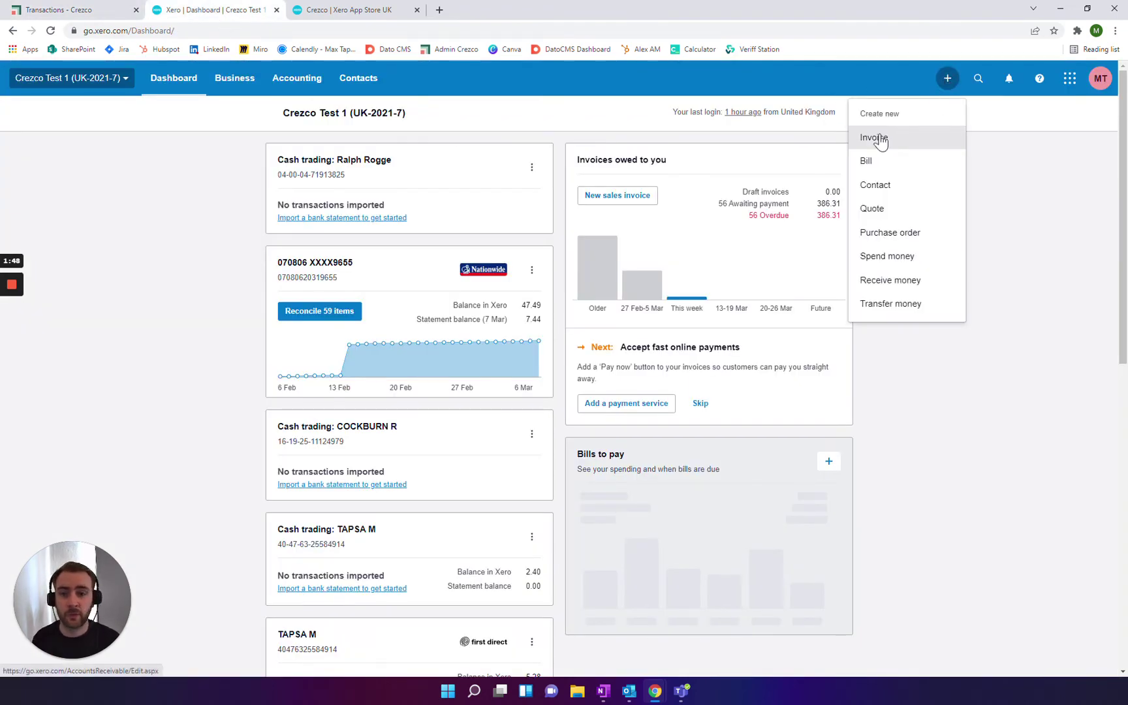
{"action": "left_click", "coordinate": [881, 139]}
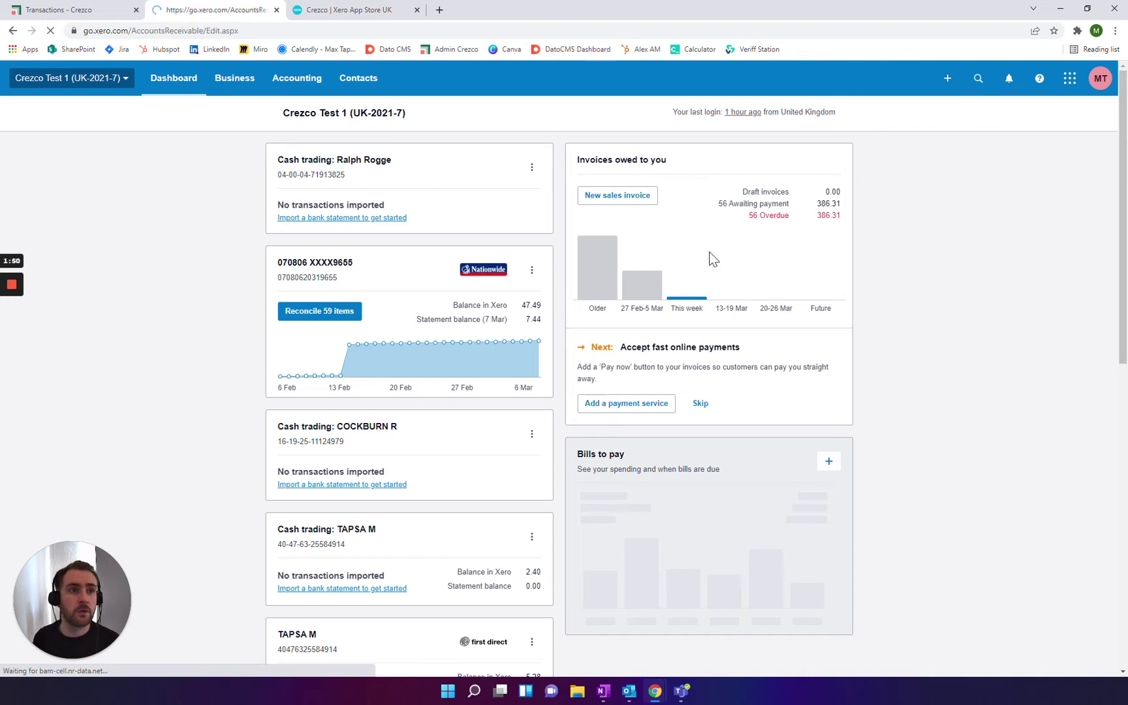
{"action": "type", "text": "ta"}
{"action": "left_click", "coordinate": [291, 265]}
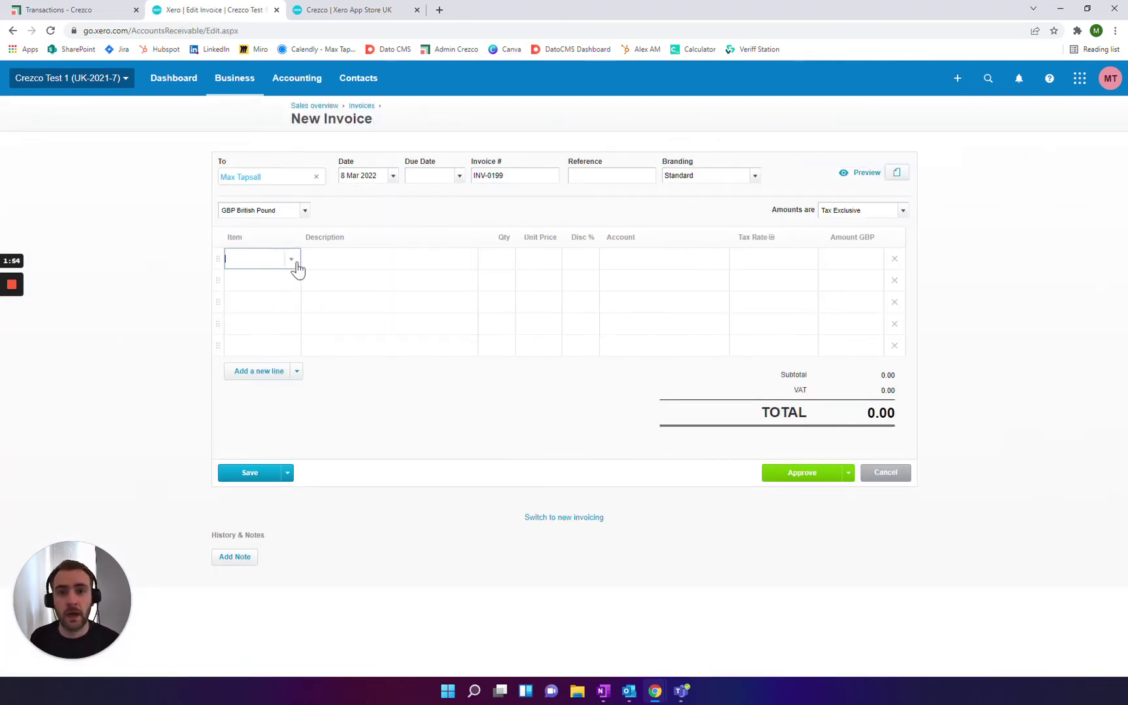
{"action": "left_click", "coordinate": [254, 326]}
{"action": "type", "text": "test"}
Step: Set the due date to 8 March 2022, approve INV-0199, and draft its email
{"action": "left_click", "coordinate": [459, 175]}
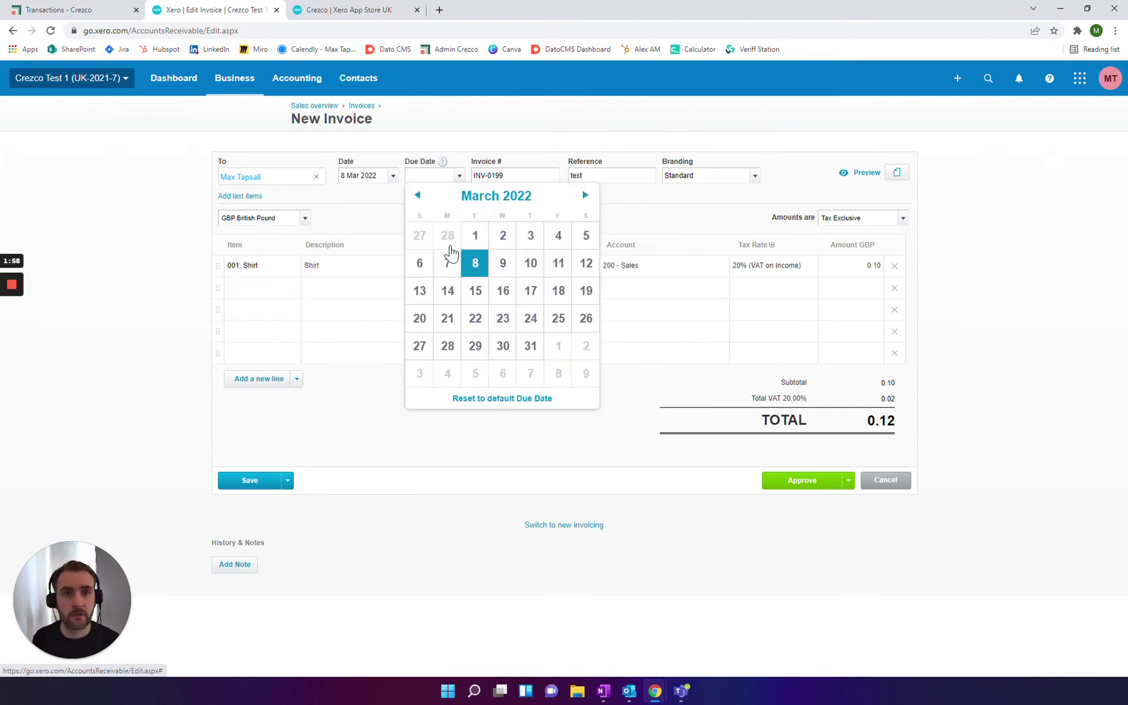
{"action": "left_click", "coordinate": [476, 261]}
{"action": "left_click", "coordinate": [805, 485]}
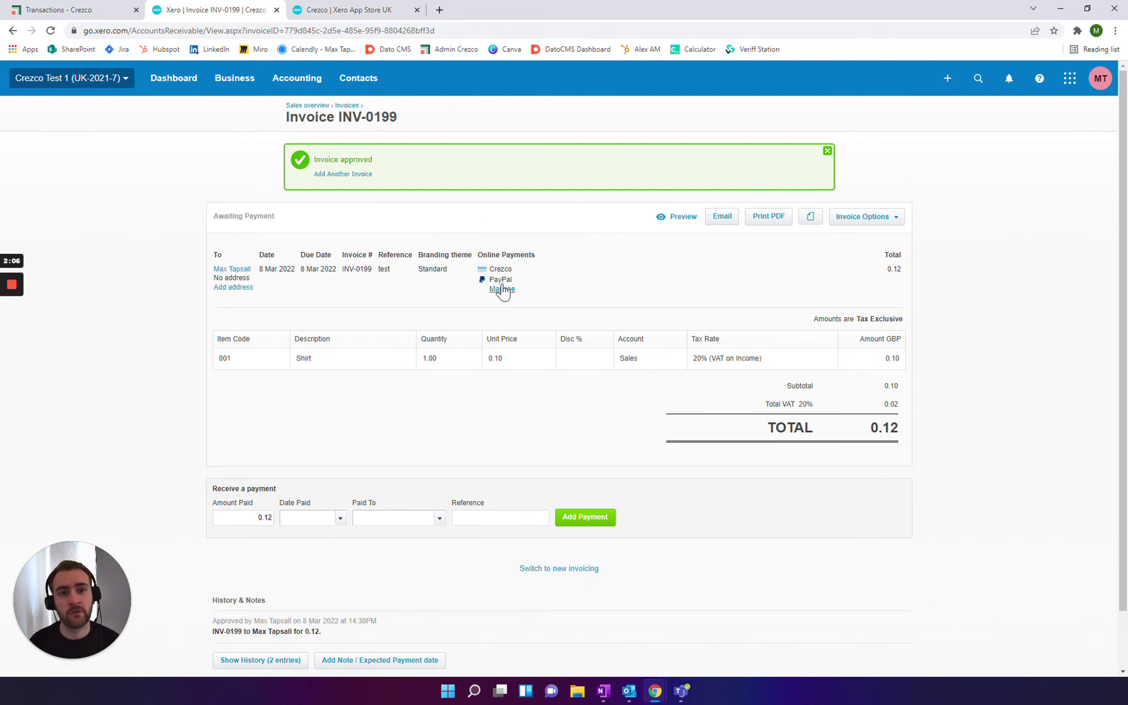
{"action": "left_click_drag", "start_coordinate": [525, 255], "coordinate": [531, 278]}
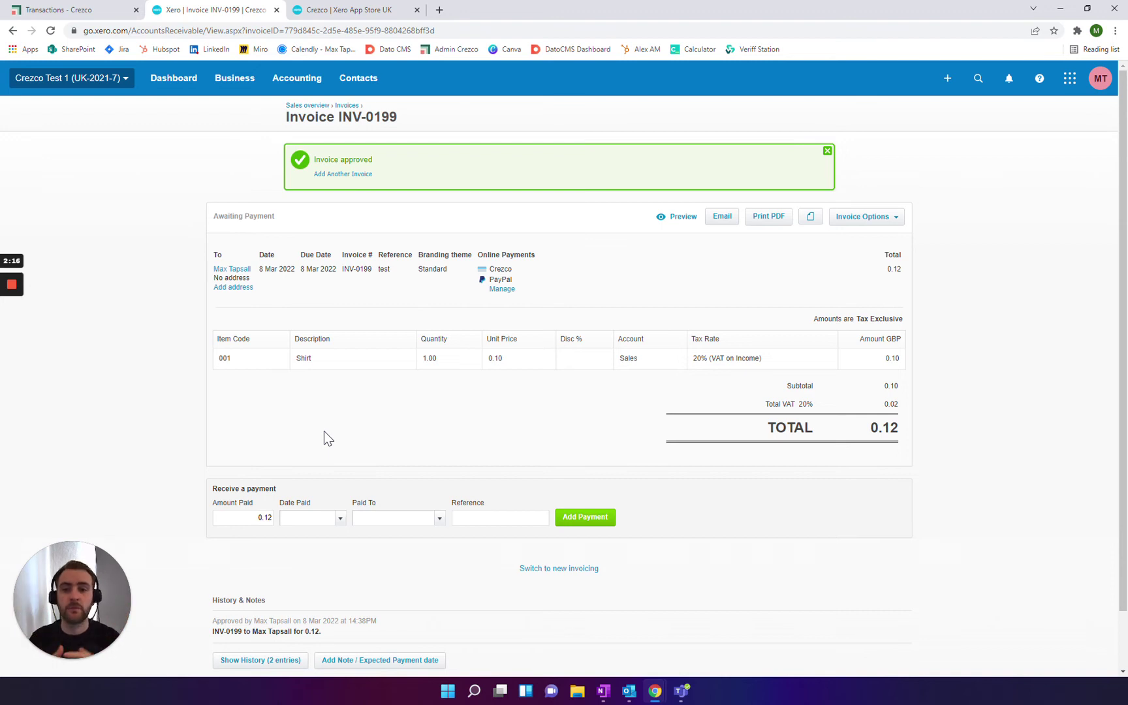
{"action": "left_click", "coordinate": [730, 220]}
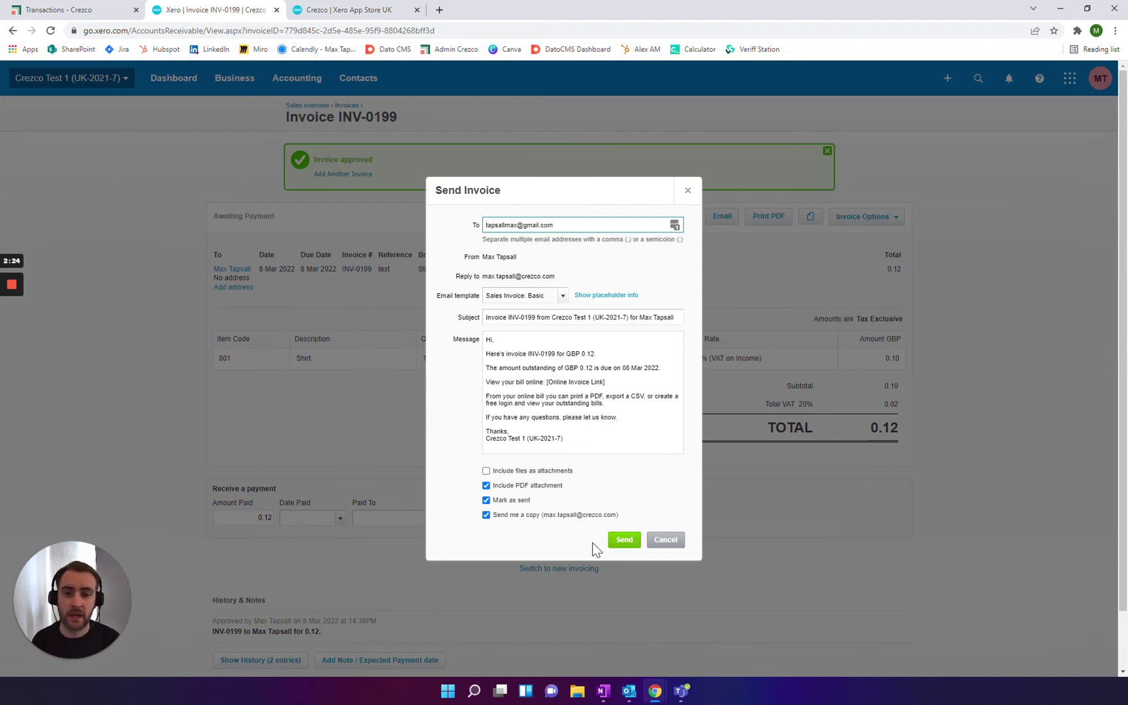
Step: Send the INV-0199 email, then choose to pay it online from its shared invoice link
{"action": "left_click", "coordinate": [631, 540]}
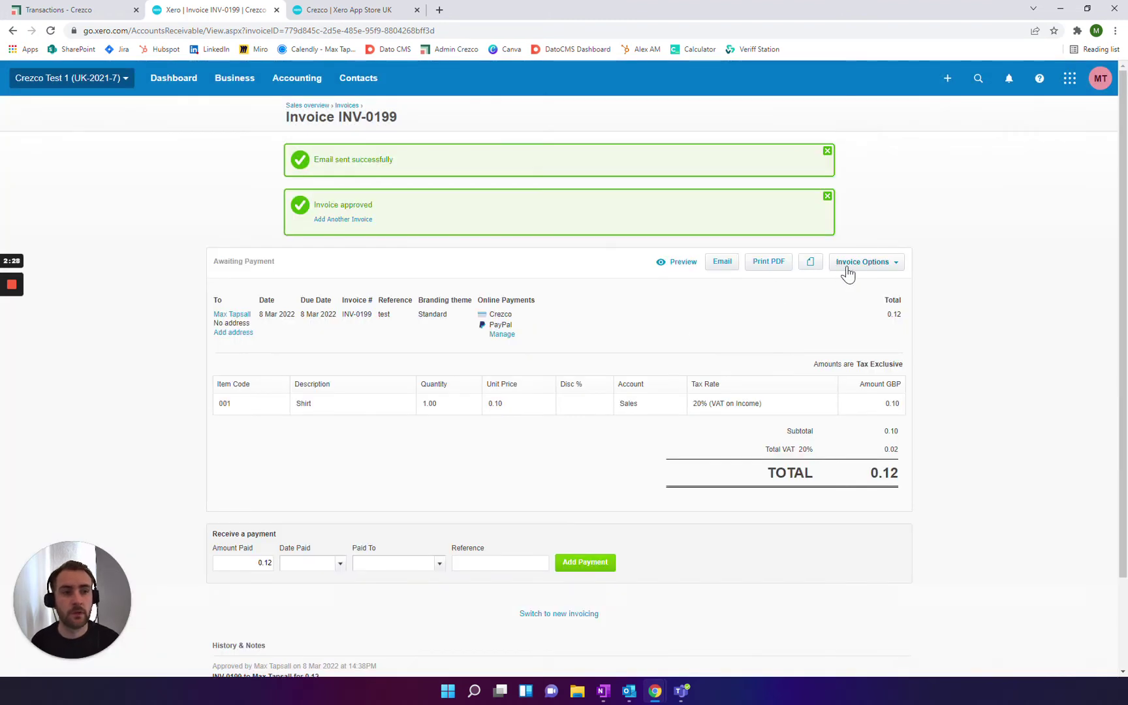
{"action": "left_click", "coordinate": [848, 274]}
{"action": "left_click", "coordinate": [850, 398]}
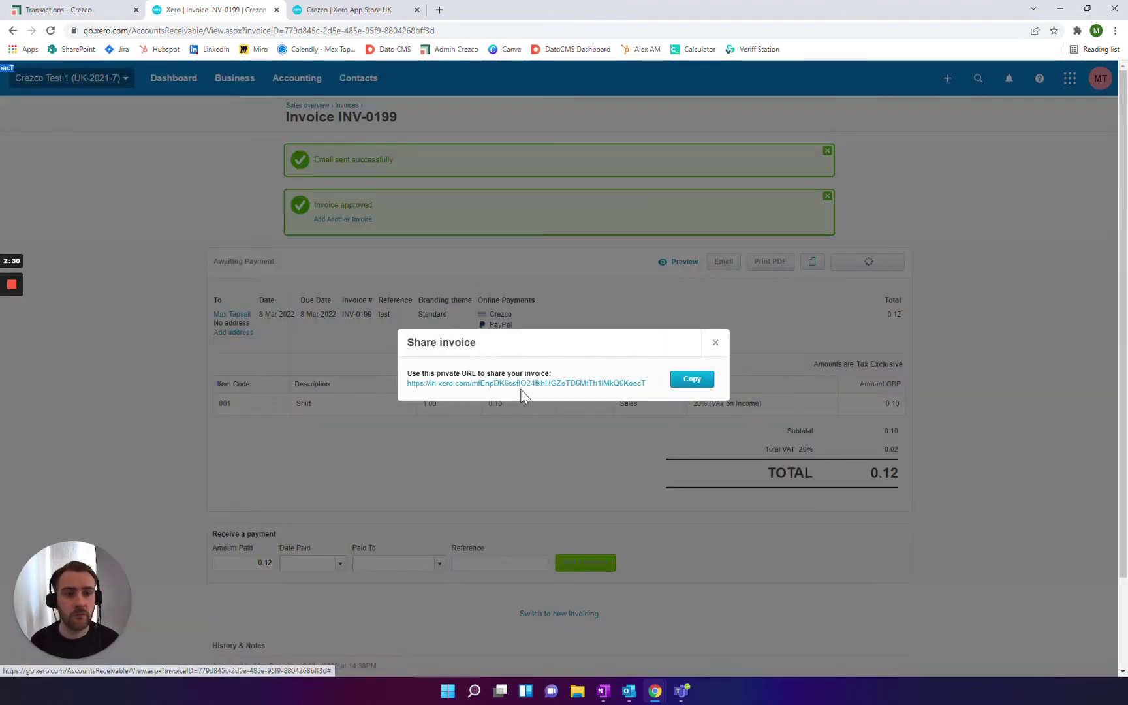
{"action": "left_click", "coordinate": [523, 384]}
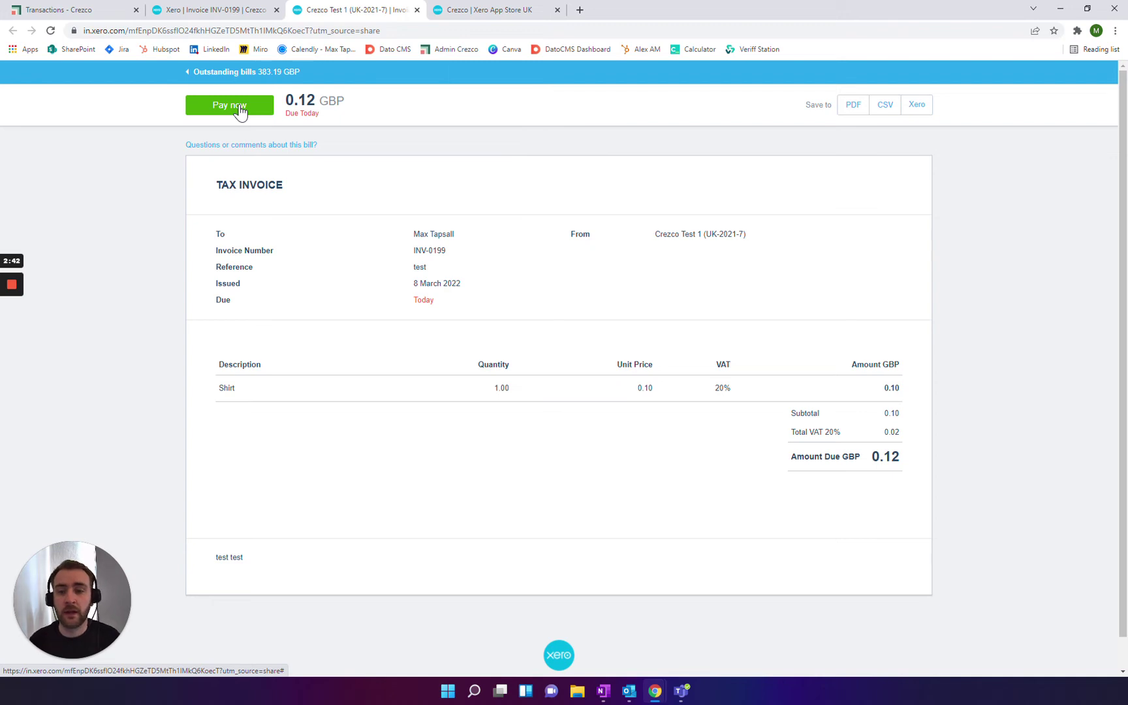
{"action": "left_click", "coordinate": [230, 106]}
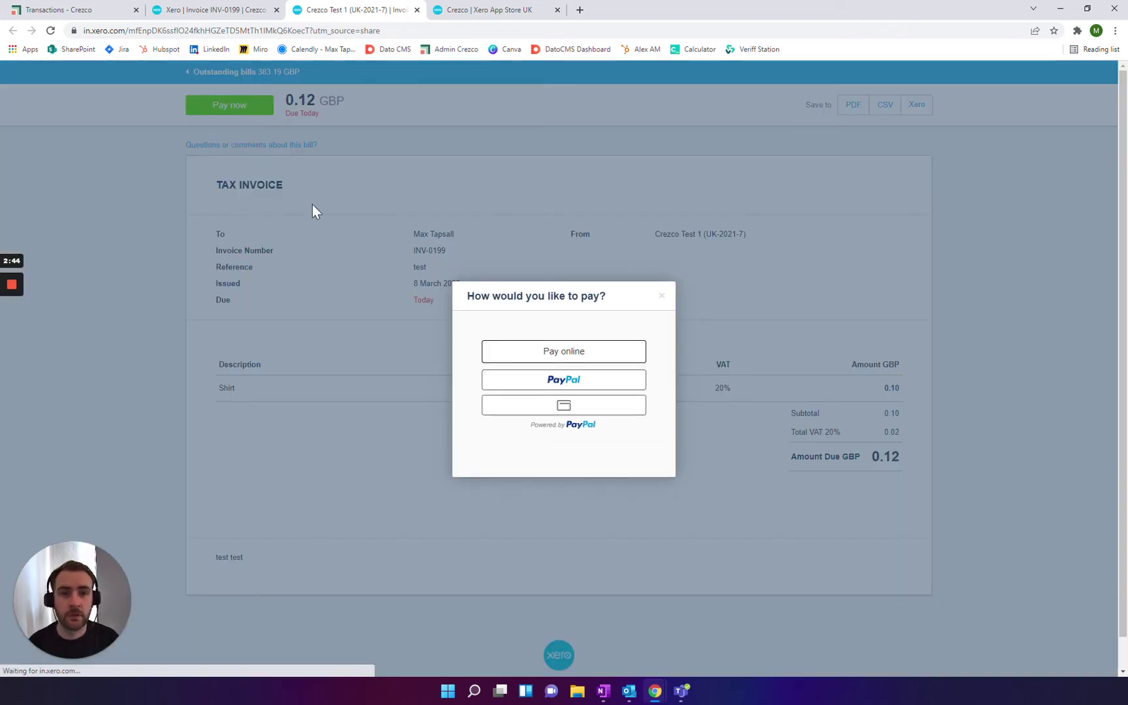
{"action": "left_click", "coordinate": [553, 354]}
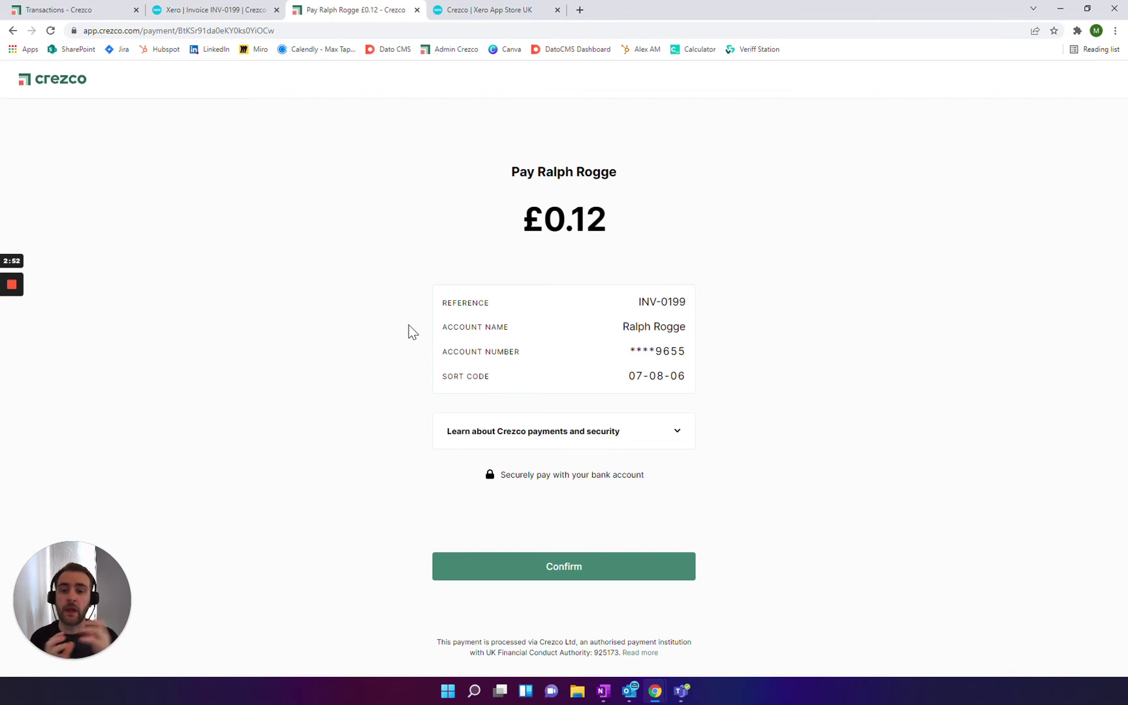
Step: Check the payee, £0.12 amount and INV-0199 reference, then confirm the payment details
{"action": "left_click_drag", "start_coordinate": [538, 171], "coordinate": [624, 178]}
{"action": "left_click", "coordinate": [658, 201]}
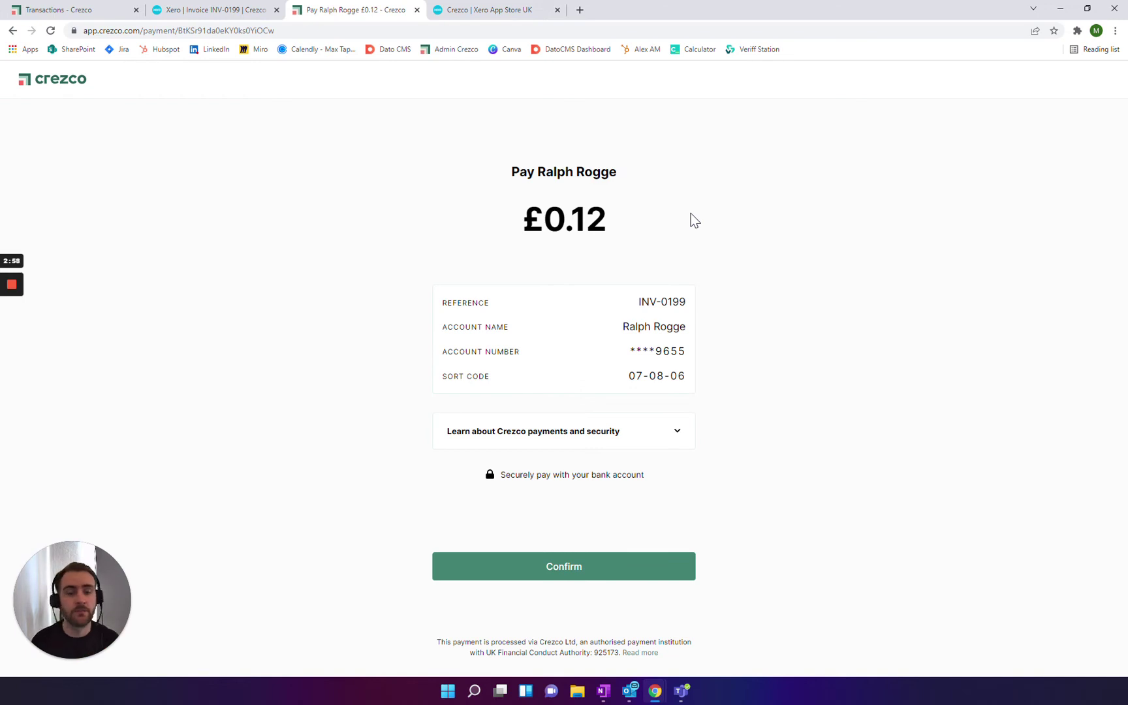
{"action": "double_click", "coordinate": [547, 218]}
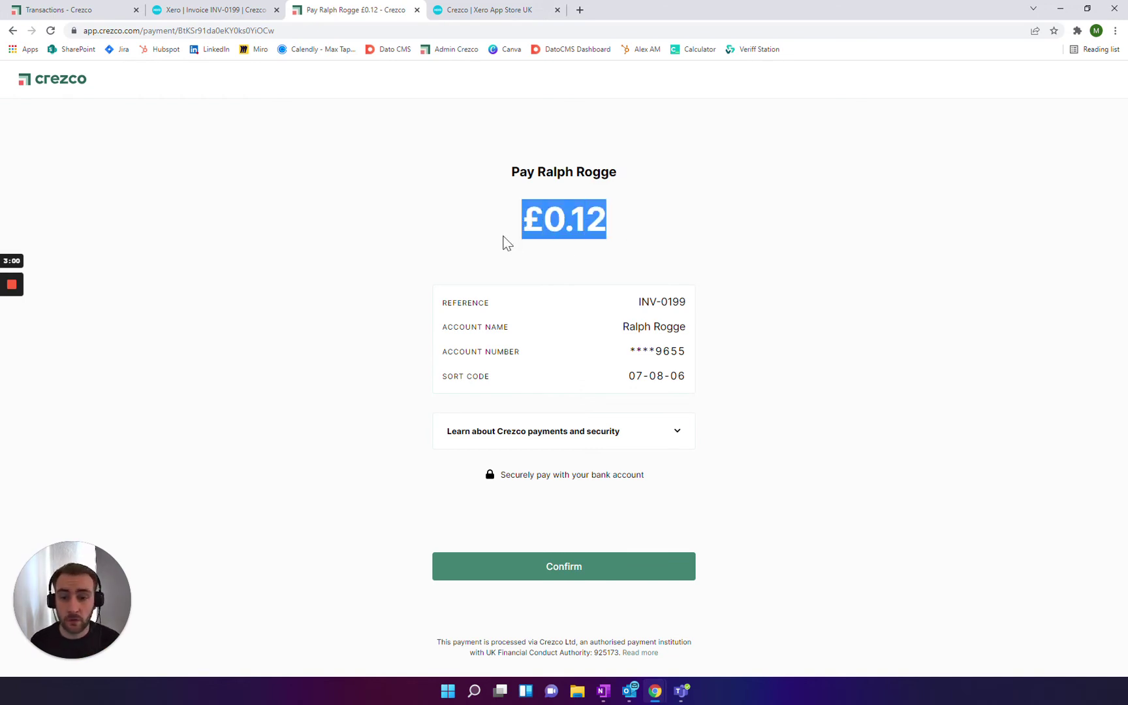
{"action": "left_click", "coordinate": [490, 241]}
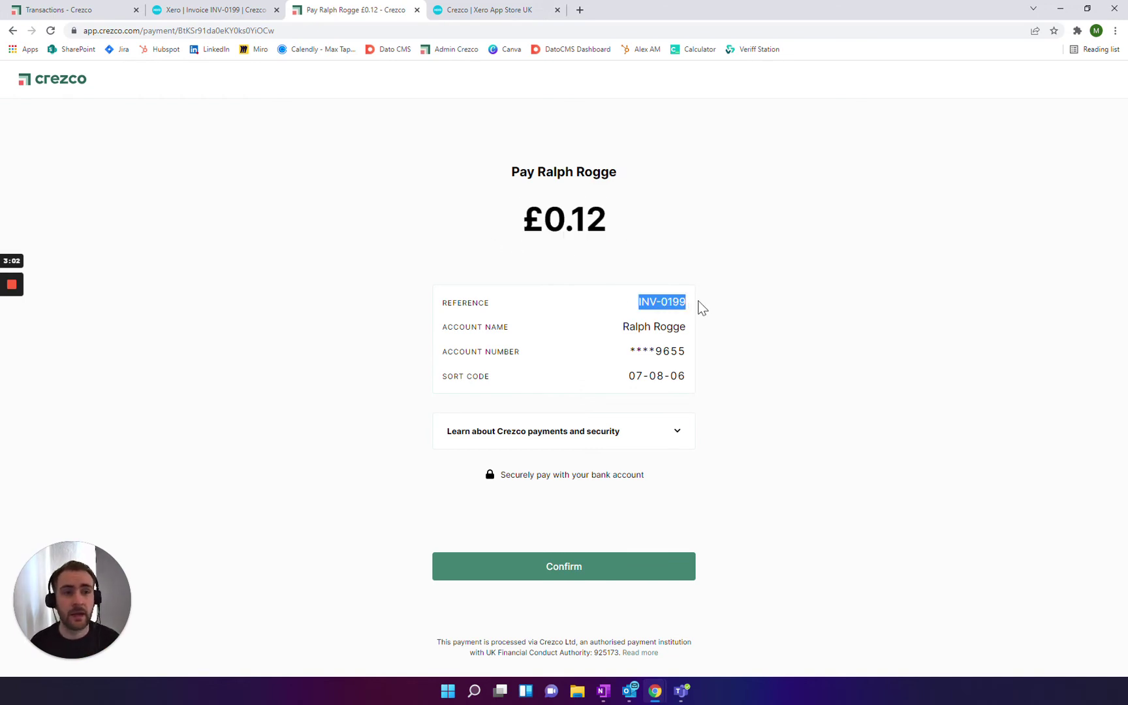
{"action": "left_click", "coordinate": [708, 329]}
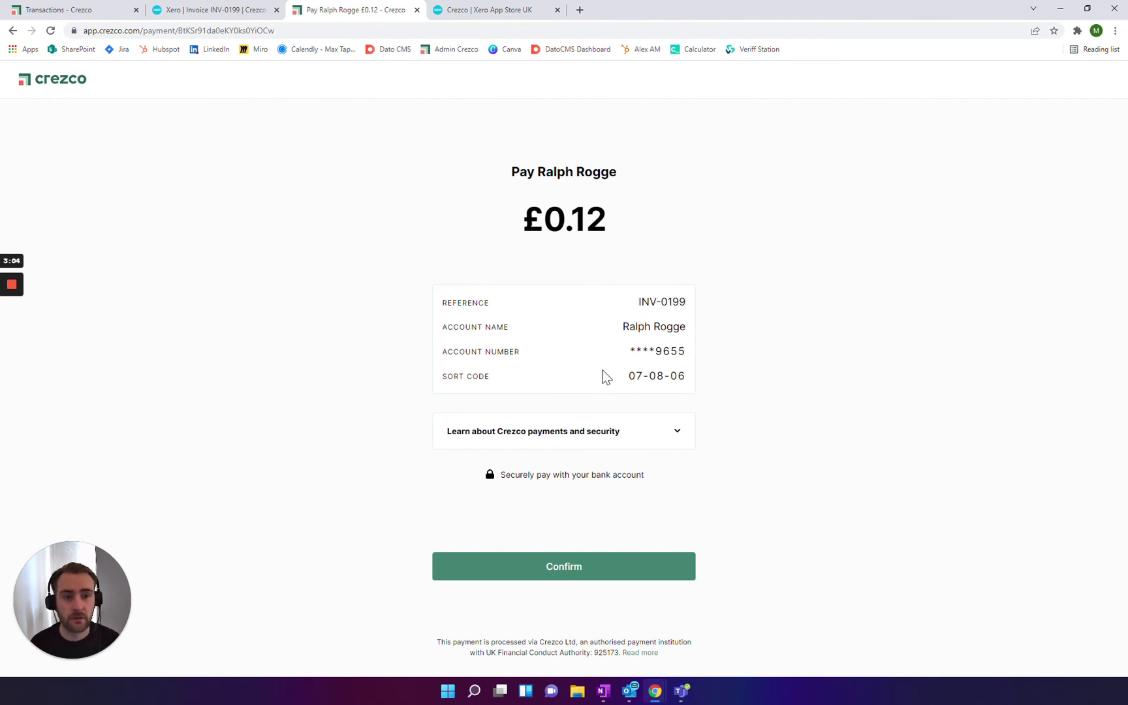
{"action": "left_click", "coordinate": [560, 574]}
Step: Choose Revolut as the paying bank and continue to its desktop sign-in
{"action": "scroll", "coordinate": [555, 373], "scroll_direction": "down", "scroll_amount": 6}
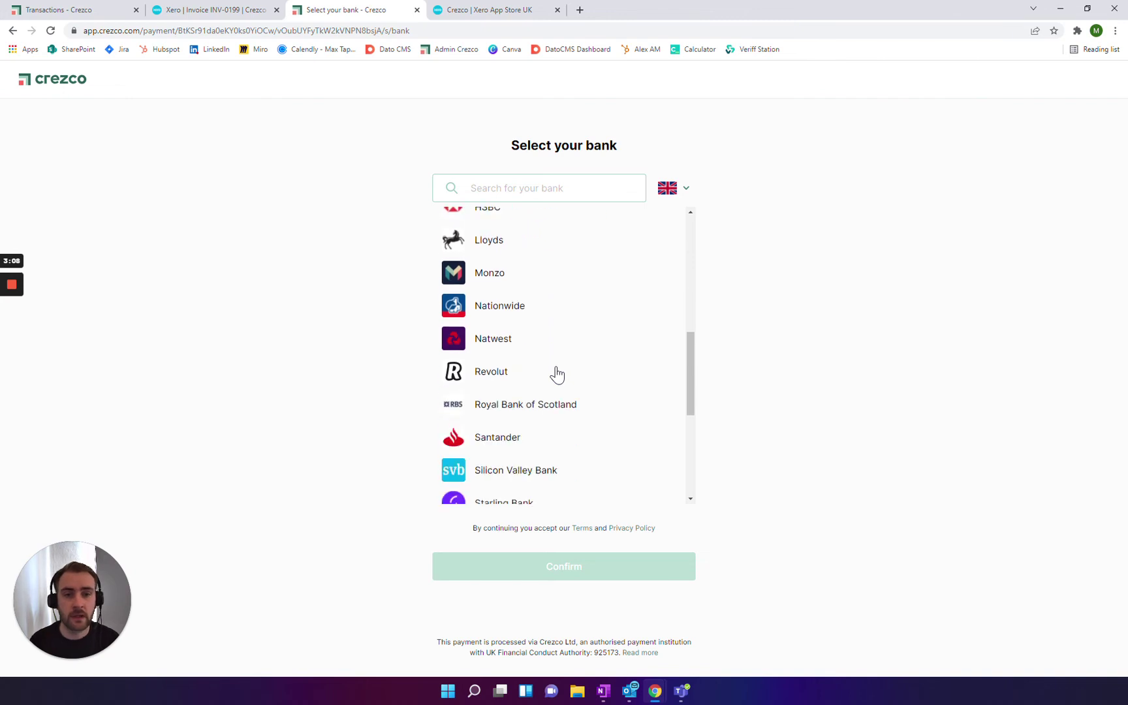
{"action": "left_click", "coordinate": [509, 374]}
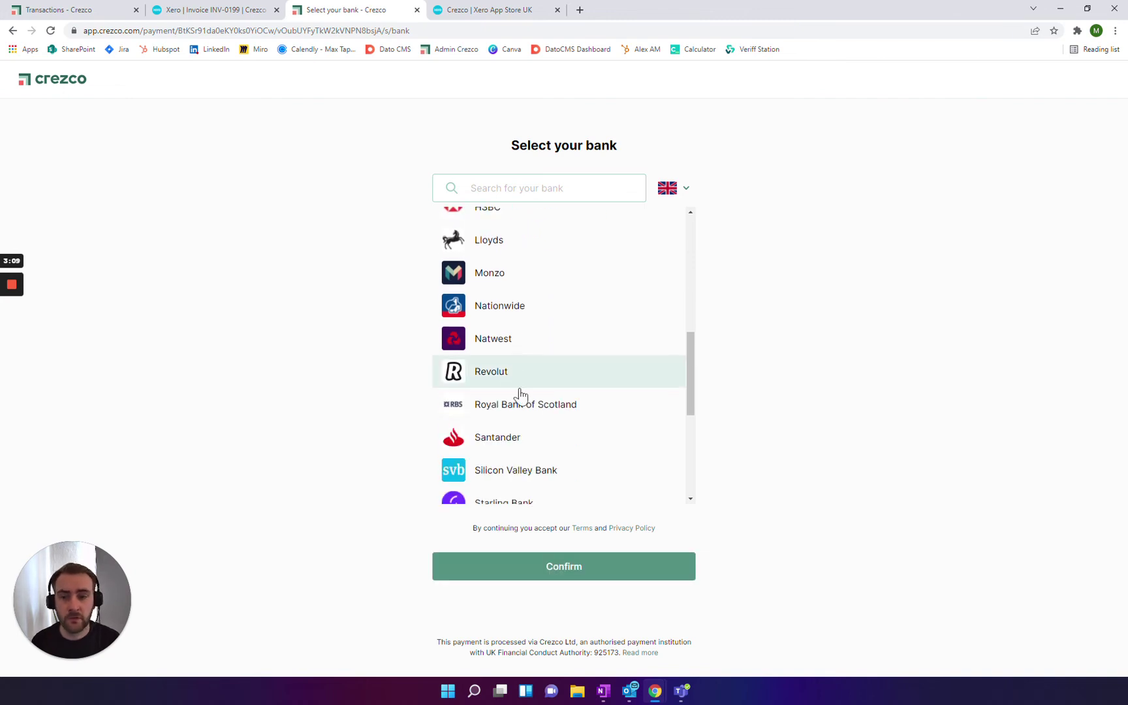
{"action": "left_click", "coordinate": [563, 575]}
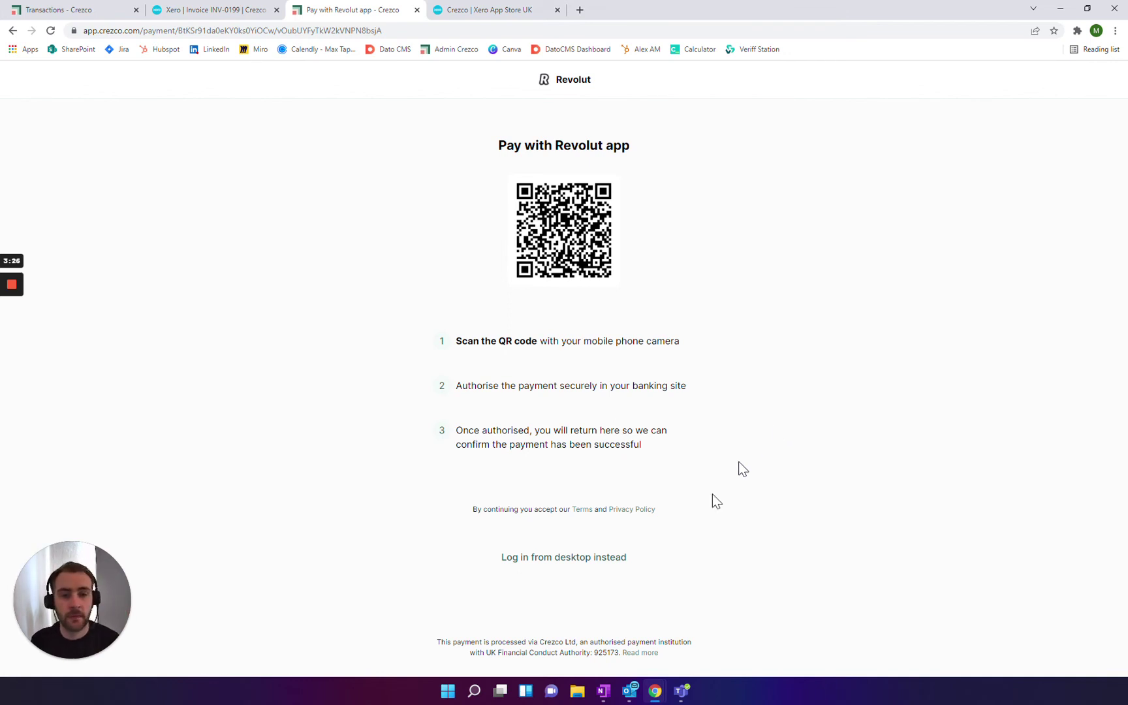
{"action": "left_click", "coordinate": [570, 560]}
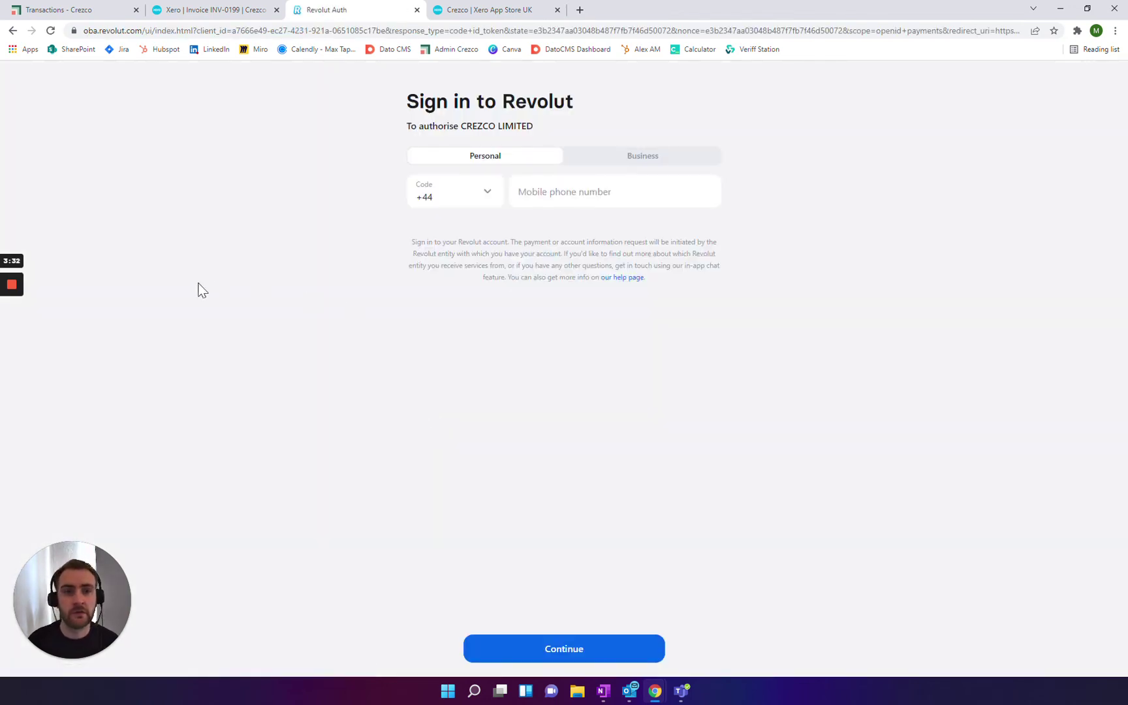
{"action": "mouse_move", "coordinate": [14, 294]}
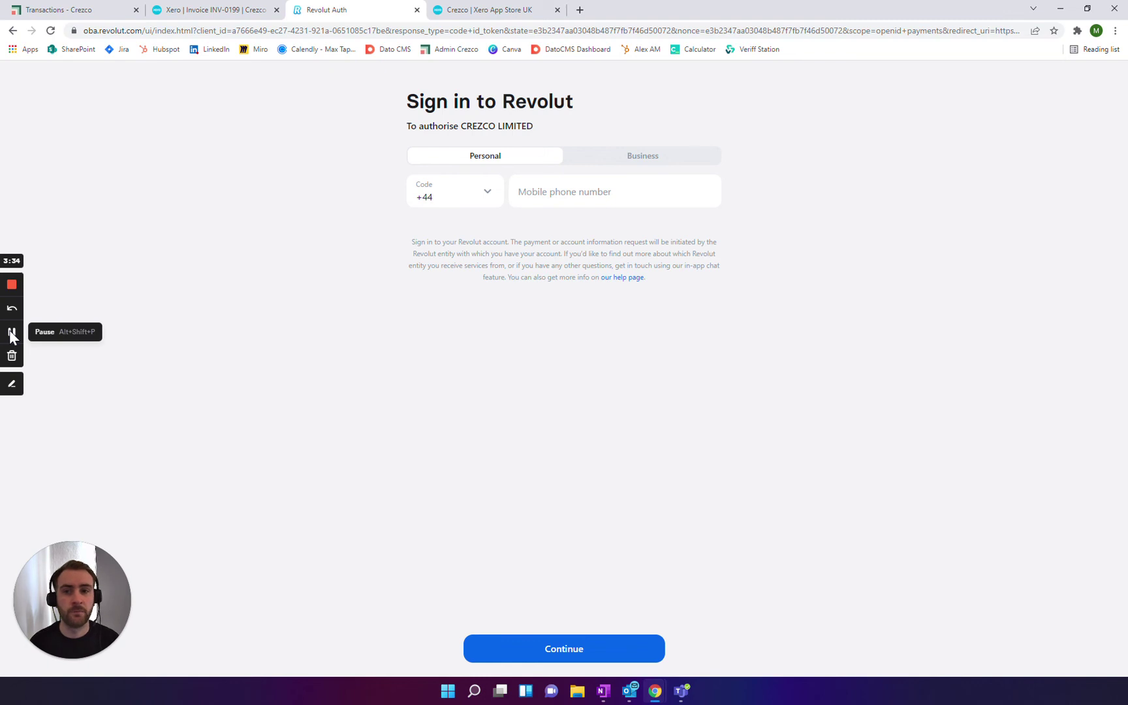
Step: Sign in to Revolut and authorise the £0.12 payment requested by Crezco
{"action": "left_click", "coordinate": [12, 334]}
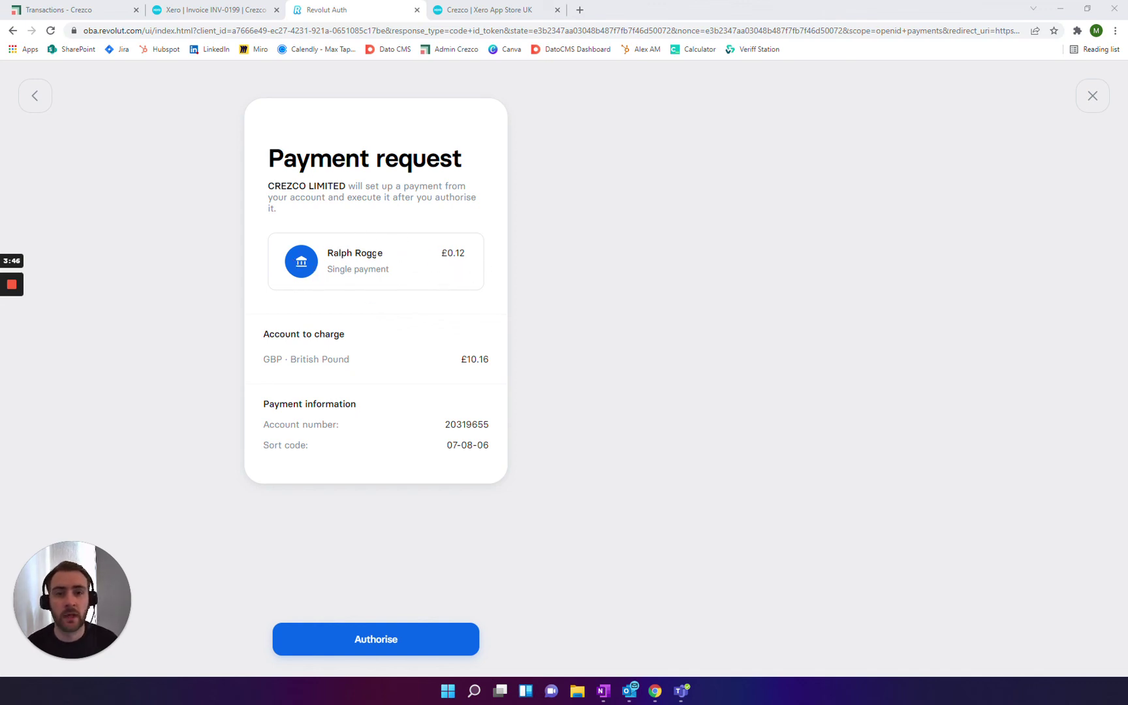
{"action": "left_click", "coordinate": [381, 638]}
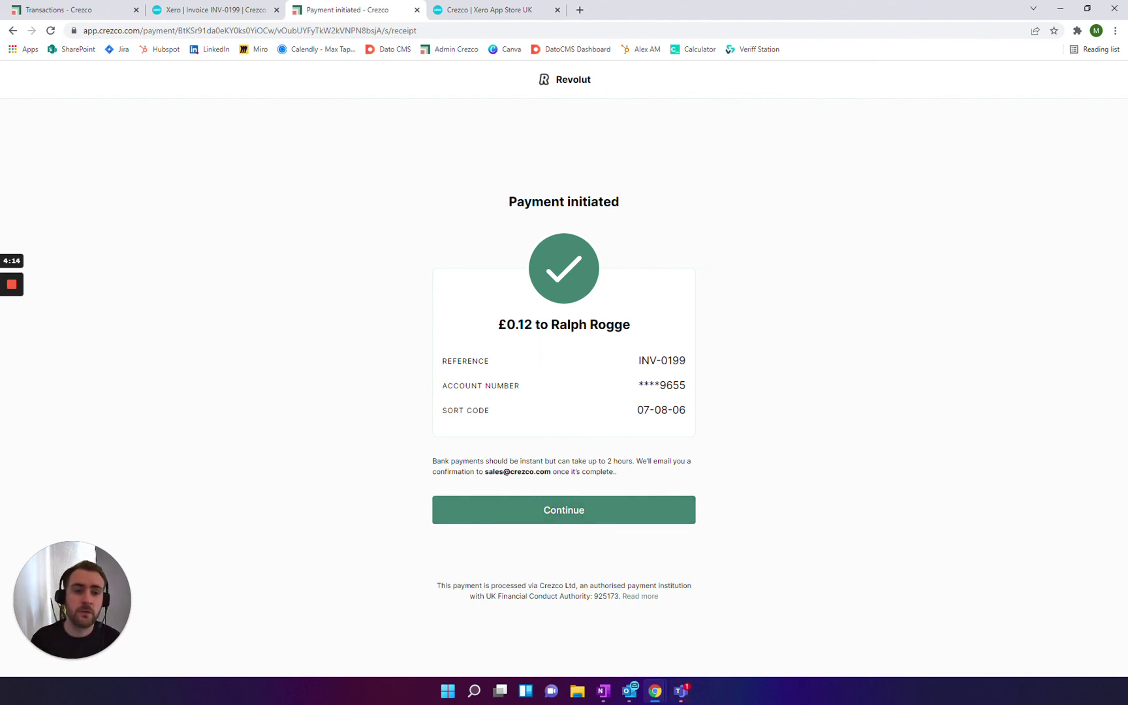
{"action": "left_click", "coordinate": [216, 11]}
Step: Close the Share invoice dialog and reload INV-0199 to show it Paid with 0.00 due
{"action": "left_click", "coordinate": [716, 343]}
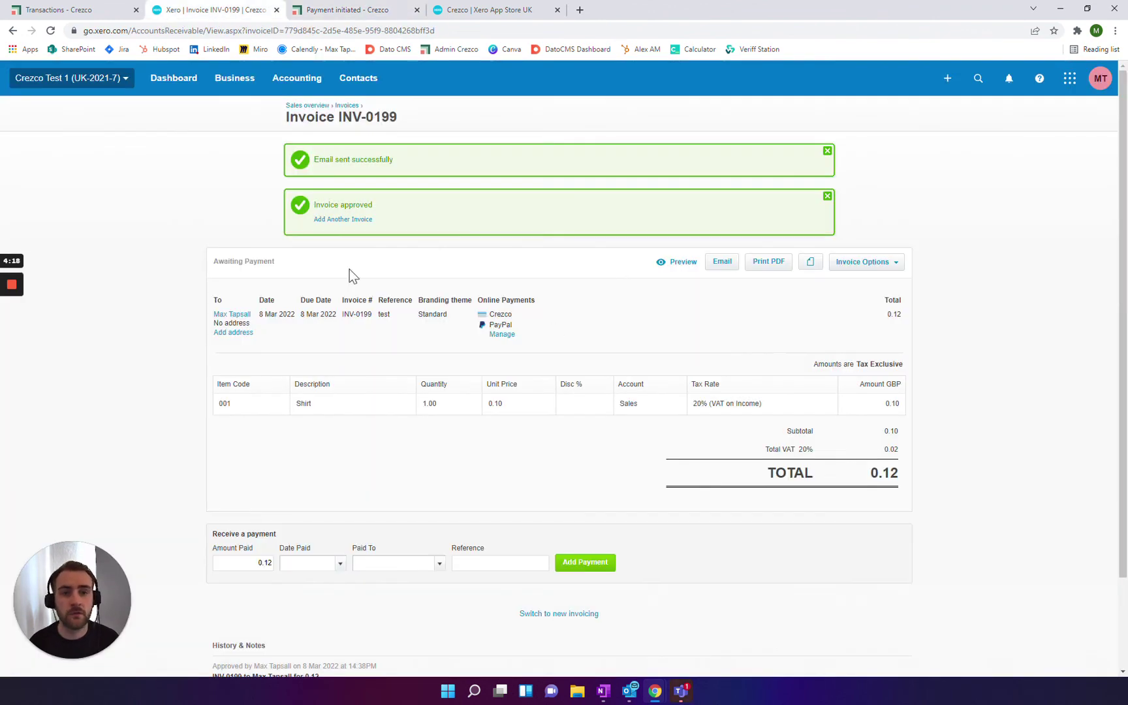
{"action": "left_click", "coordinate": [50, 31]}
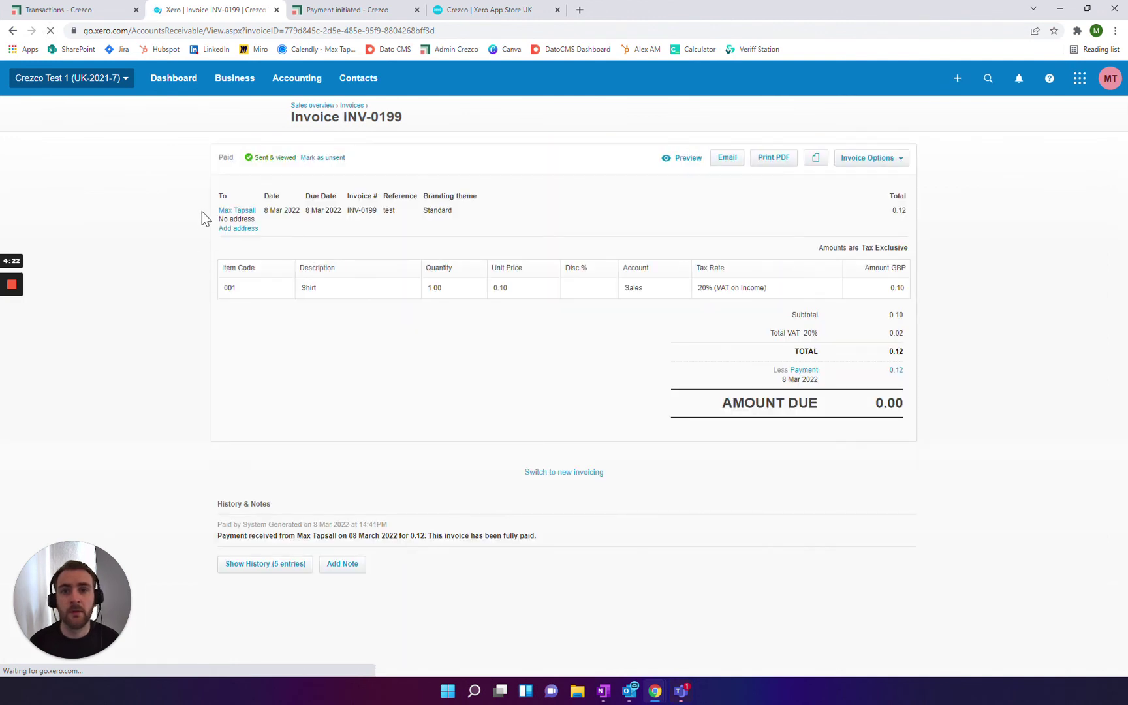